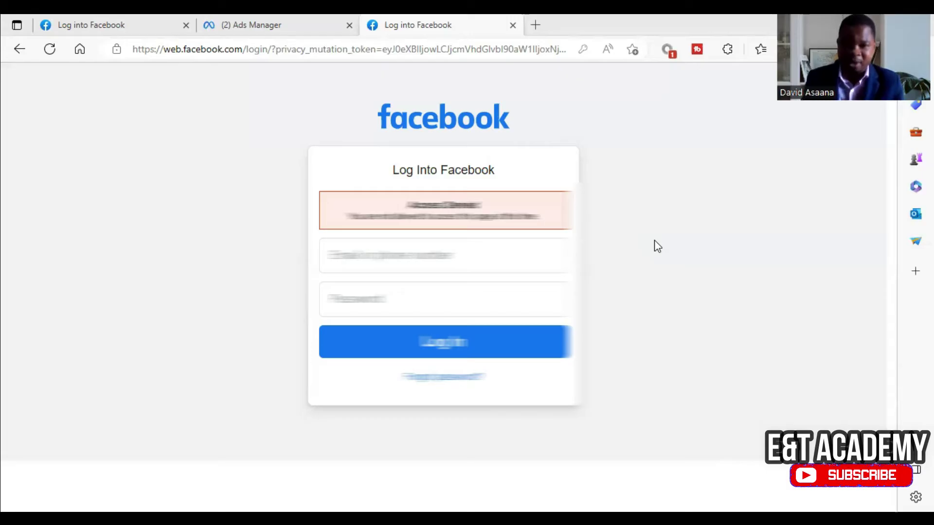
# Log in using the saved email login from the browser's autofill list
pyautogui.click(419, 255)
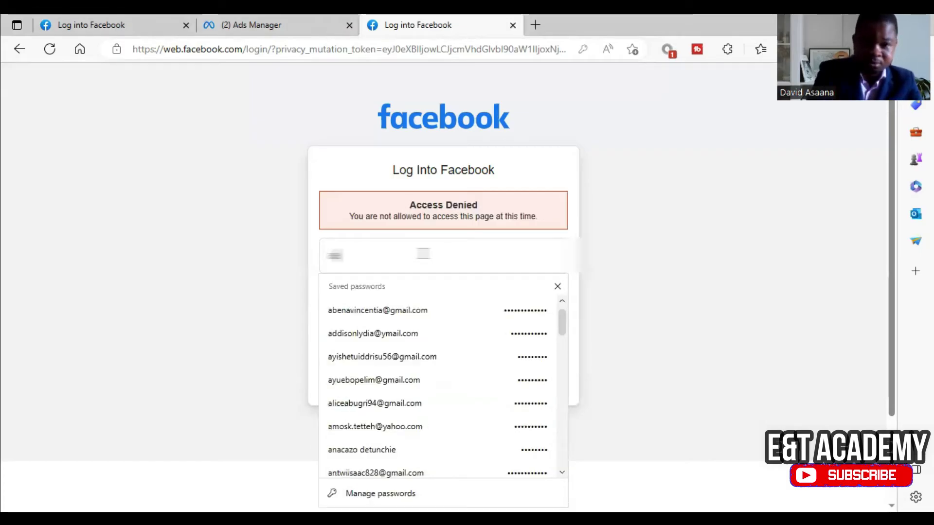
pyautogui.click(403, 310)
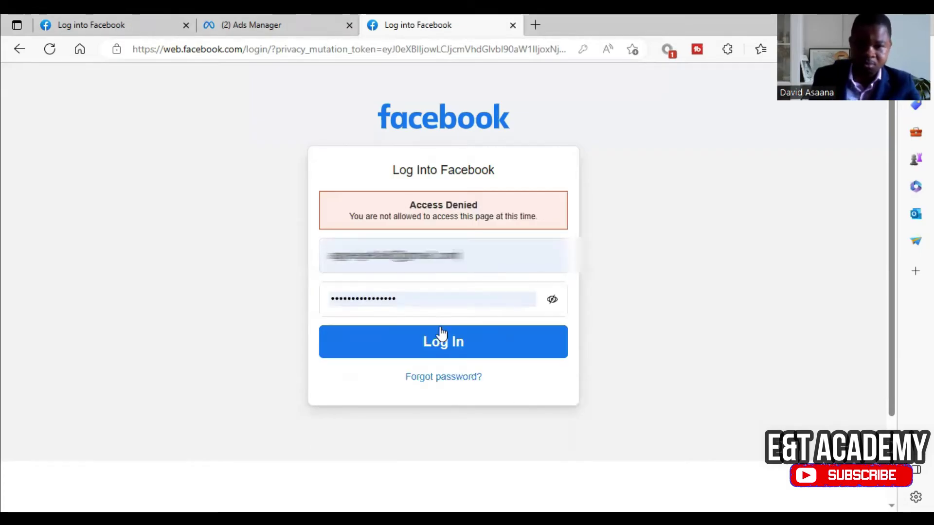
pyautogui.click(448, 344)
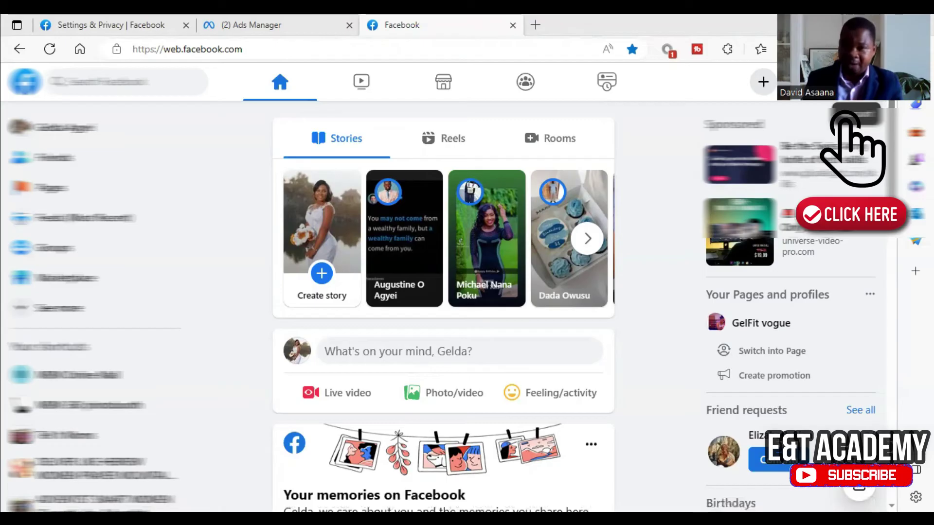
# Go from the avatar menu's Settings to the Accounts Center Personal details page
pyautogui.click(871, 82)
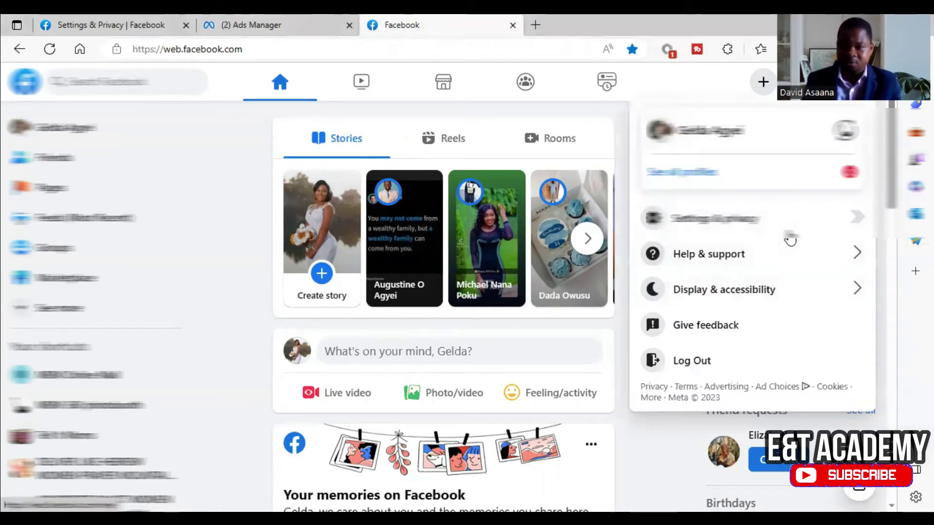
pyautogui.click(710, 218)
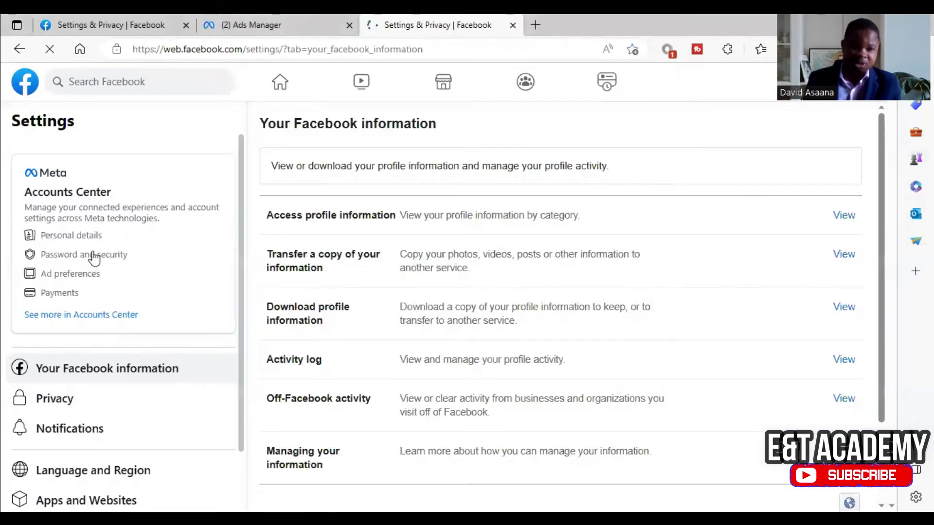
pyautogui.click(88, 237)
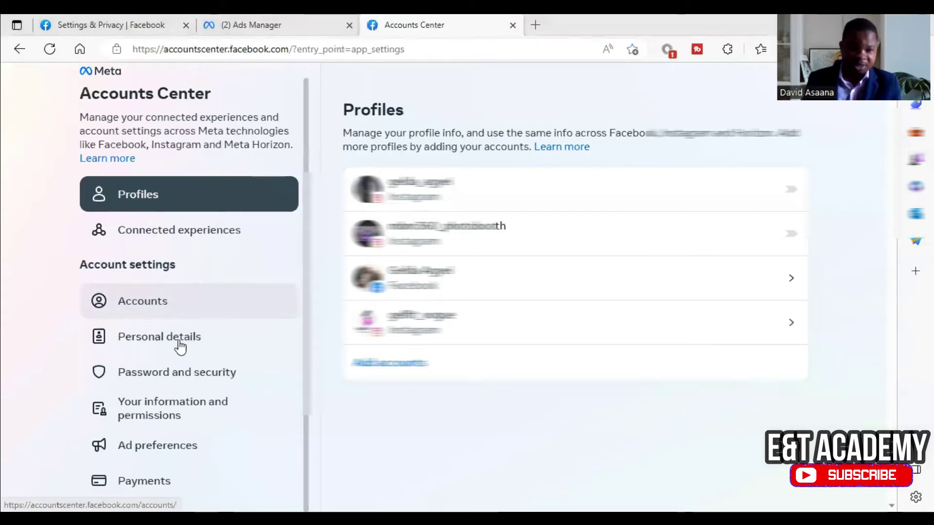
pyautogui.click(238, 339)
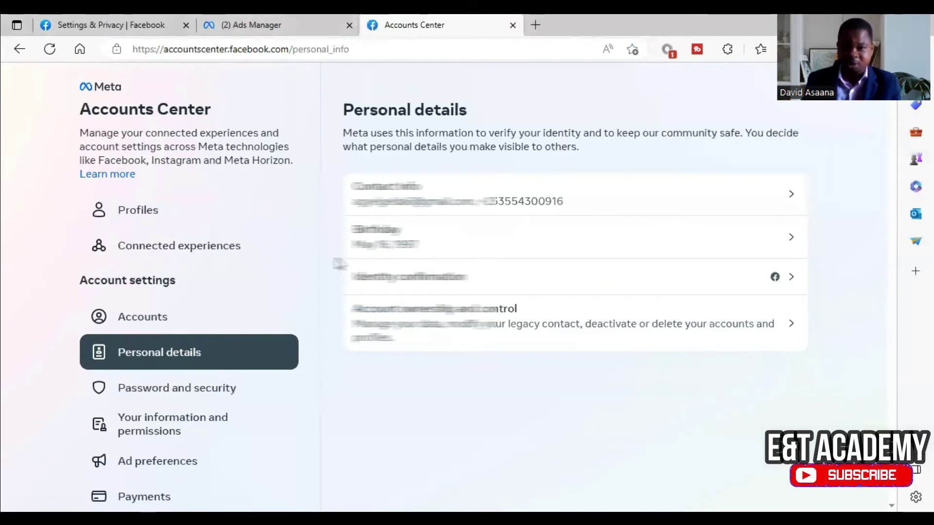
# Review the account's contact info and the Add new contact options, then close the dialog
pyautogui.click(645, 198)
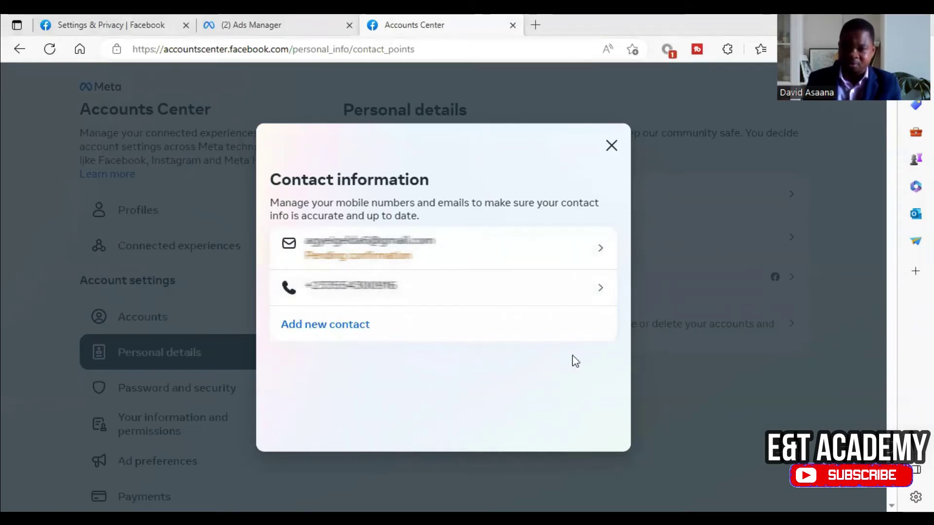
pyautogui.click(324, 333)
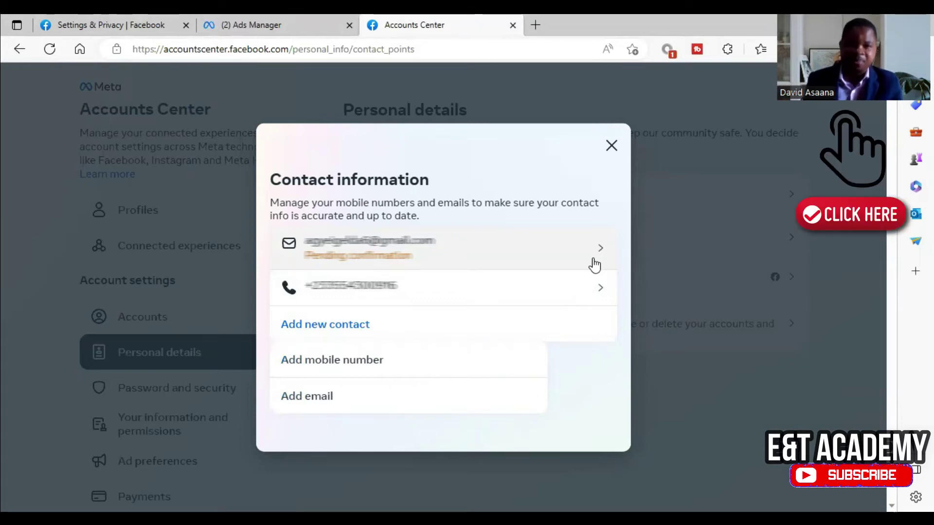
pyautogui.click(611, 144)
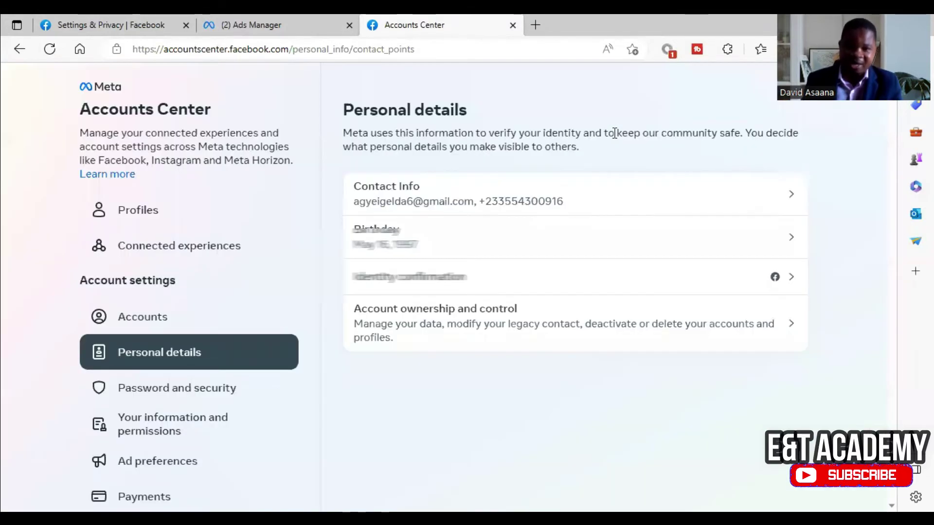
# Load the Facebook login page from the bookmark in a new tab
pyautogui.click(304, 20)
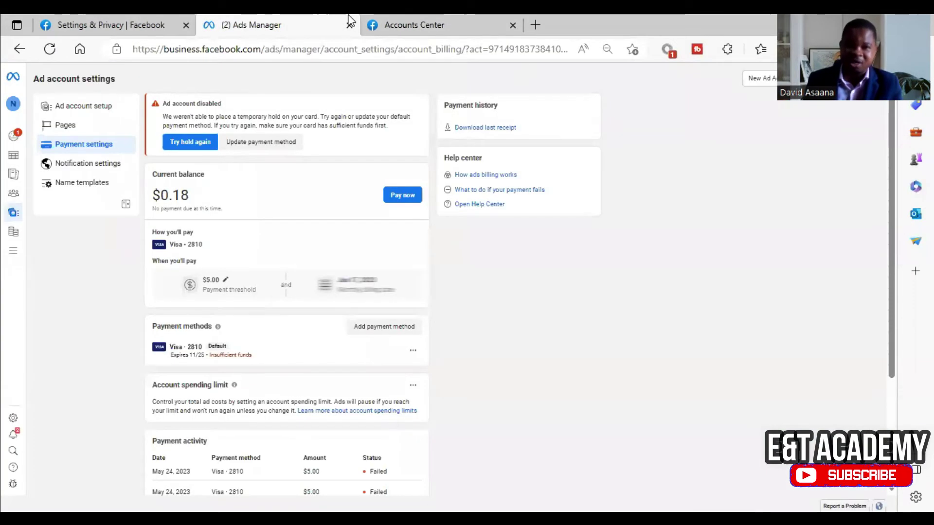
pyautogui.click(462, 20)
pyautogui.click(253, 19)
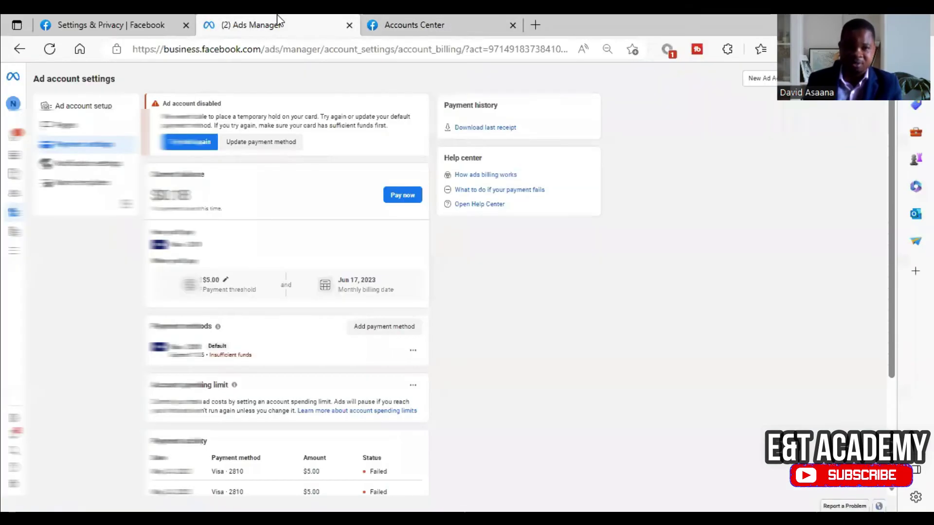
pyautogui.click(535, 23)
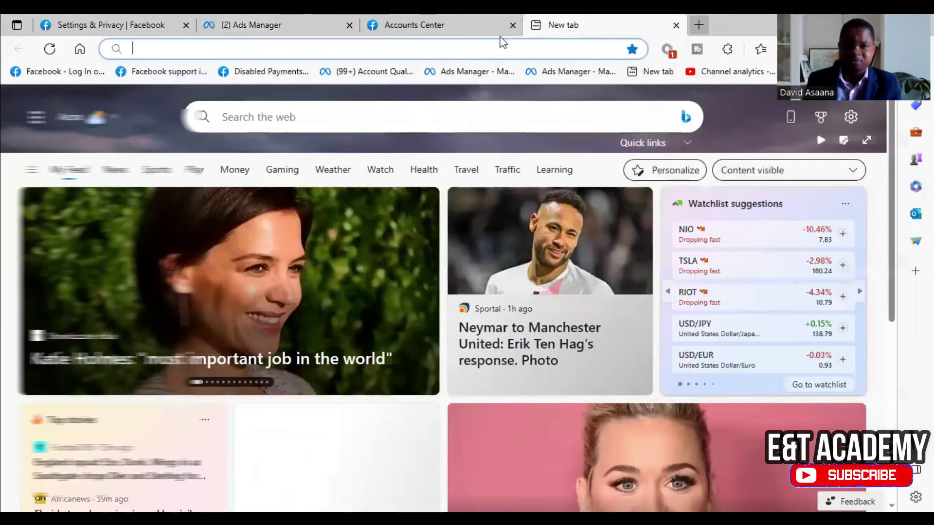
pyautogui.click(82, 71)
# Fill in the saved phone-number login and submit it, reaching Access Denied again
pyautogui.click(487, 20)
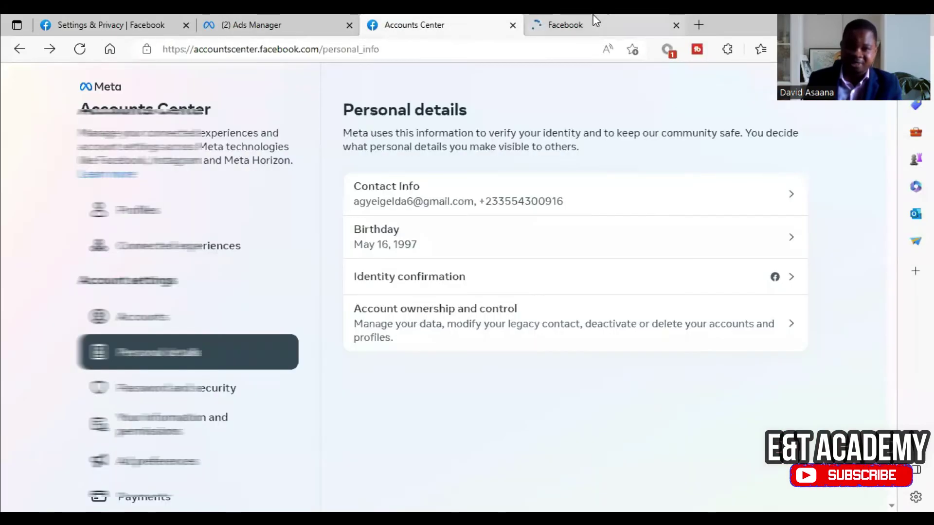
pyautogui.click(594, 20)
pyautogui.click(487, 19)
pyautogui.click(570, 15)
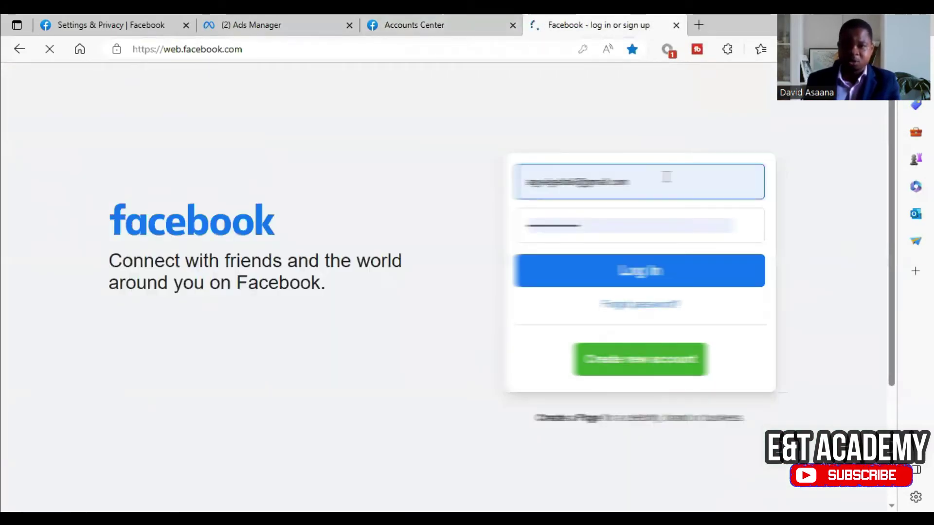
pyautogui.click(666, 177)
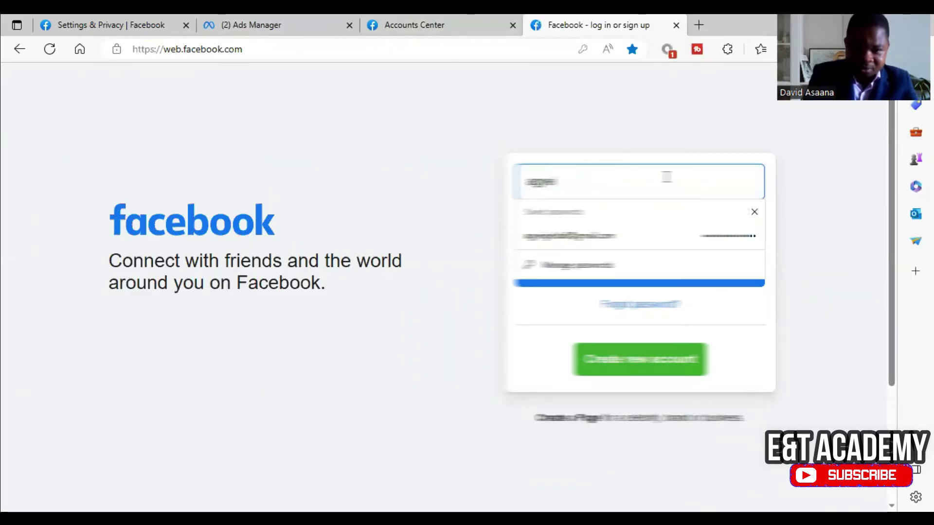
pyautogui.click(667, 177)
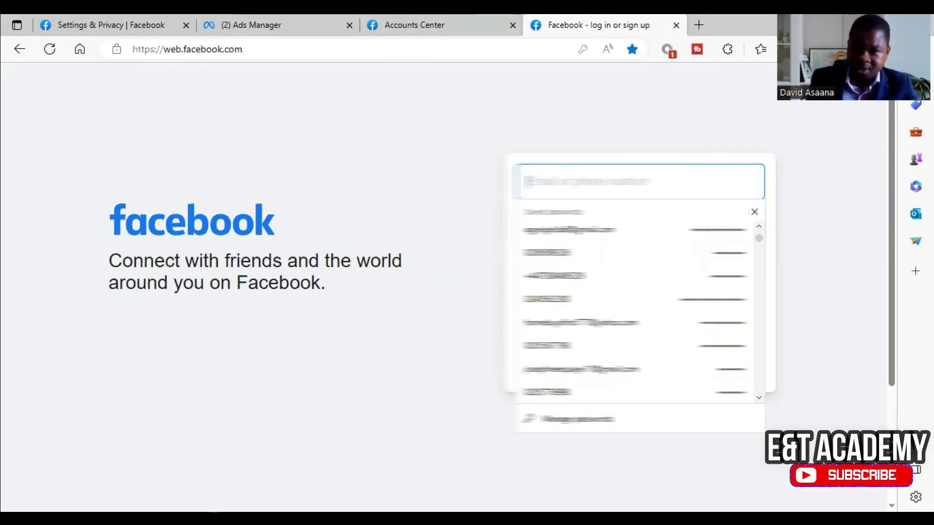
pyautogui.write('0')
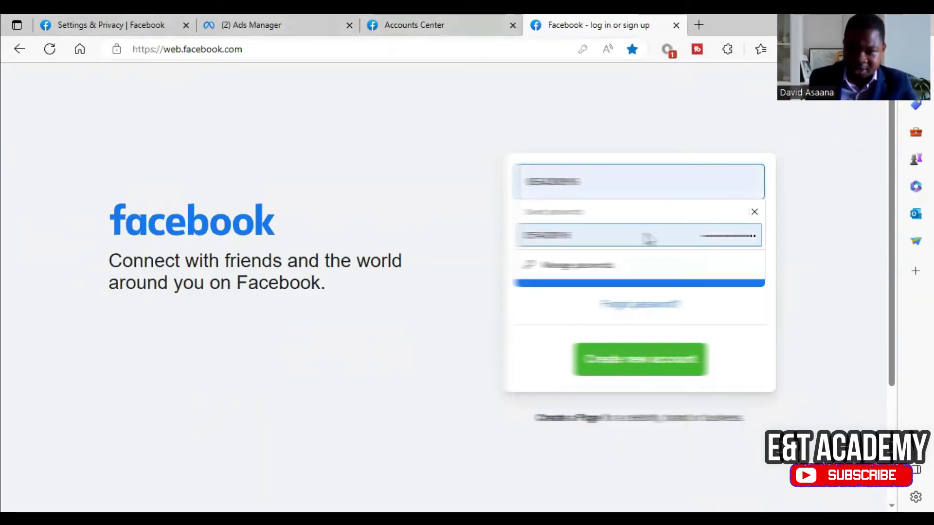
pyautogui.click(648, 238)
pyautogui.click(668, 276)
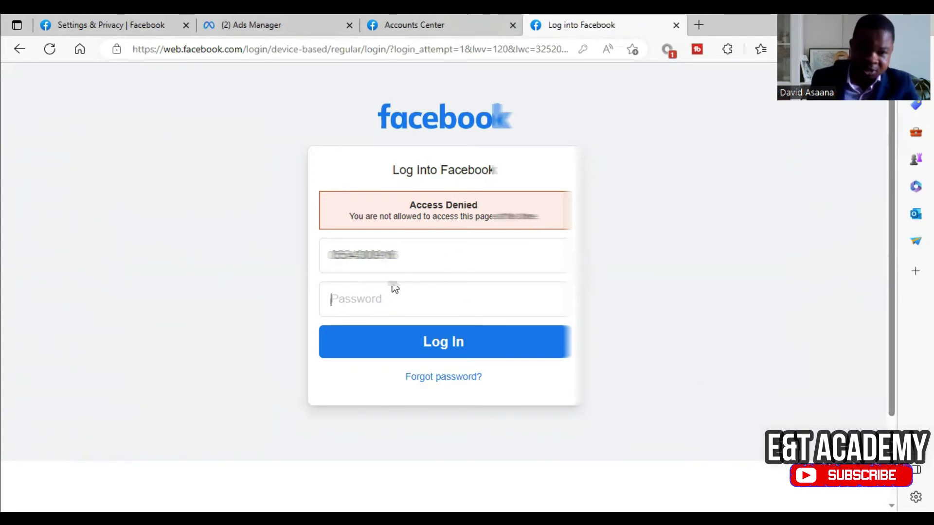
# Autofill the saved phone-number login, delete its password, and add a blank tab
pyautogui.click(460, 254)
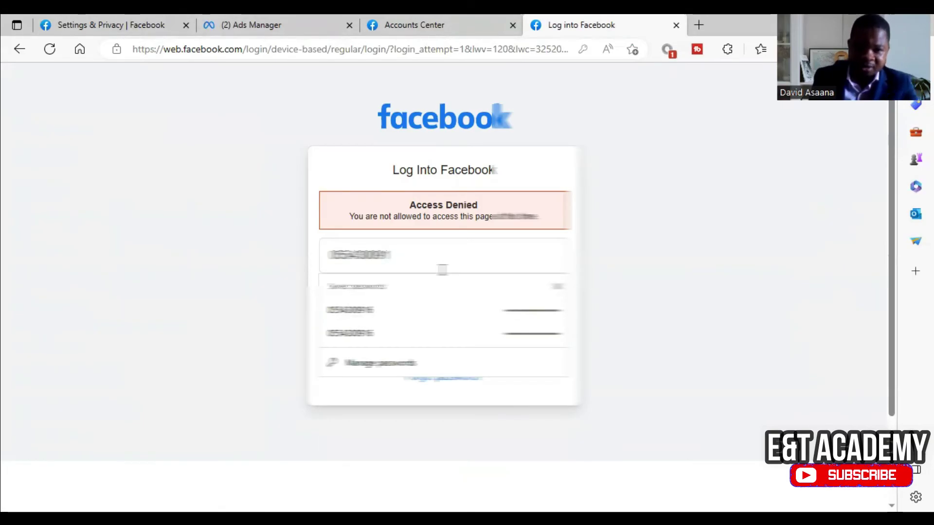
pyautogui.click(419, 331)
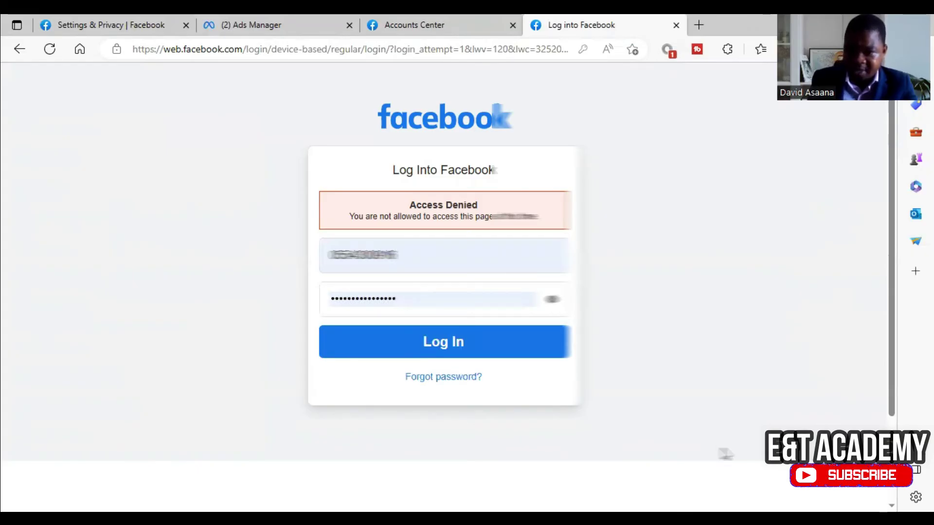
pyautogui.click(443, 299)
pyautogui.hotkey('ctrl', 'a')
pyautogui.press('BackSpace')
pyautogui.click(678, 173)
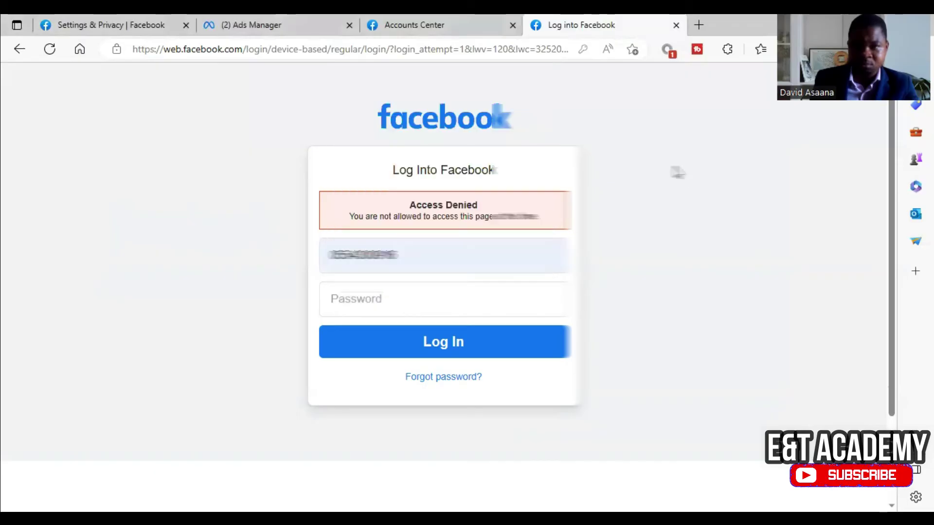
pyautogui.click(701, 25)
# Open the Facebook - Log In bookmark in the new tab, landing on the news feed
pyautogui.click(118, 22)
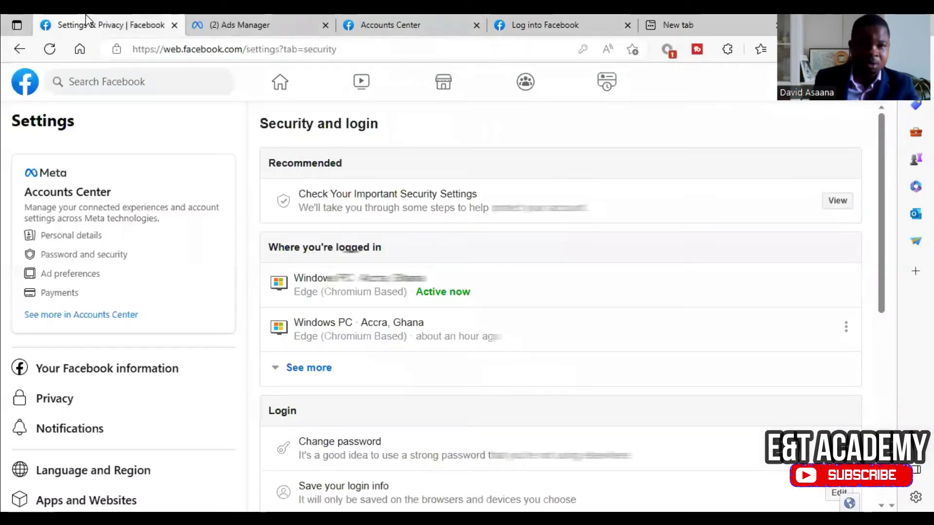
pyautogui.click(578, 14)
pyautogui.click(678, 22)
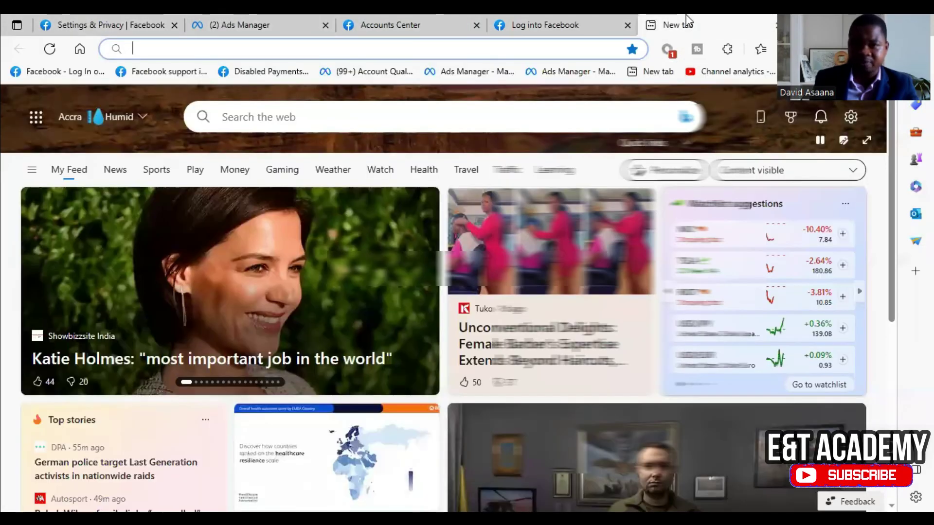
pyautogui.click(88, 77)
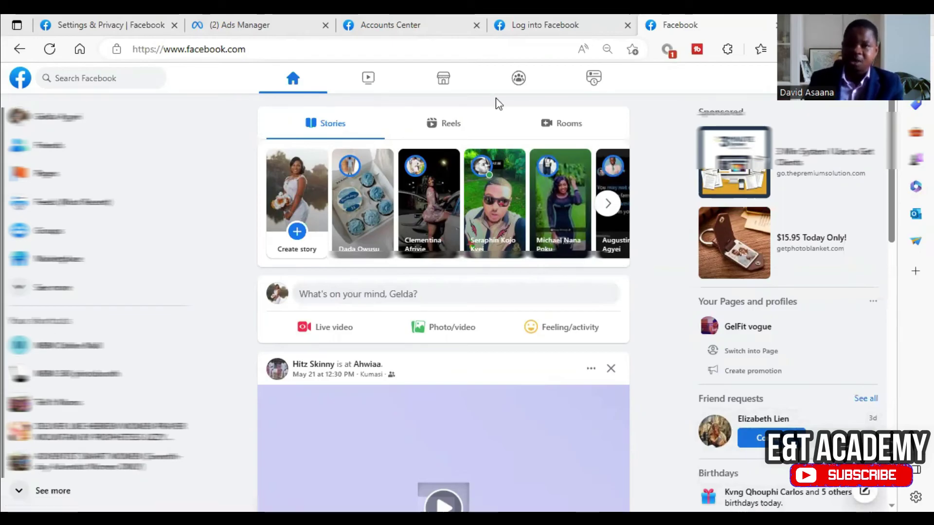
# Log out of Facebook through the profile avatar menu on the feed tab
pyautogui.click(544, 23)
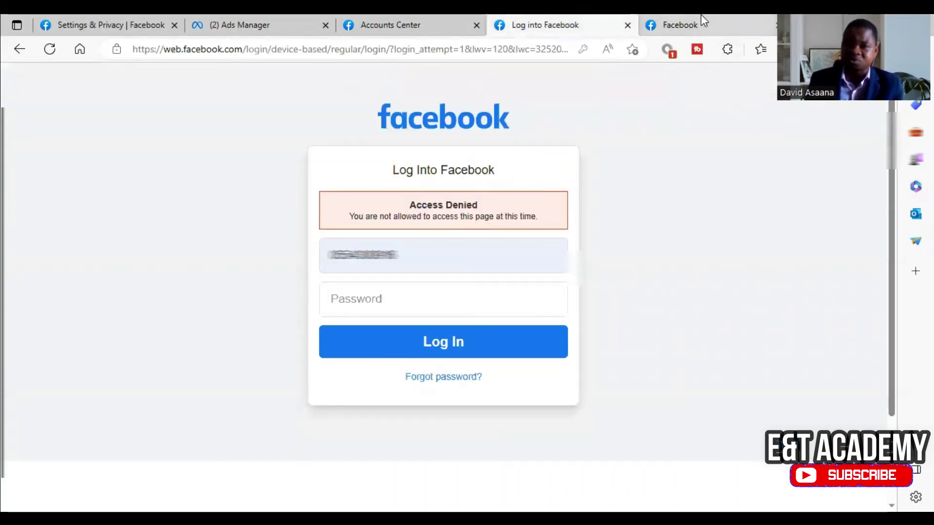
pyautogui.click(701, 15)
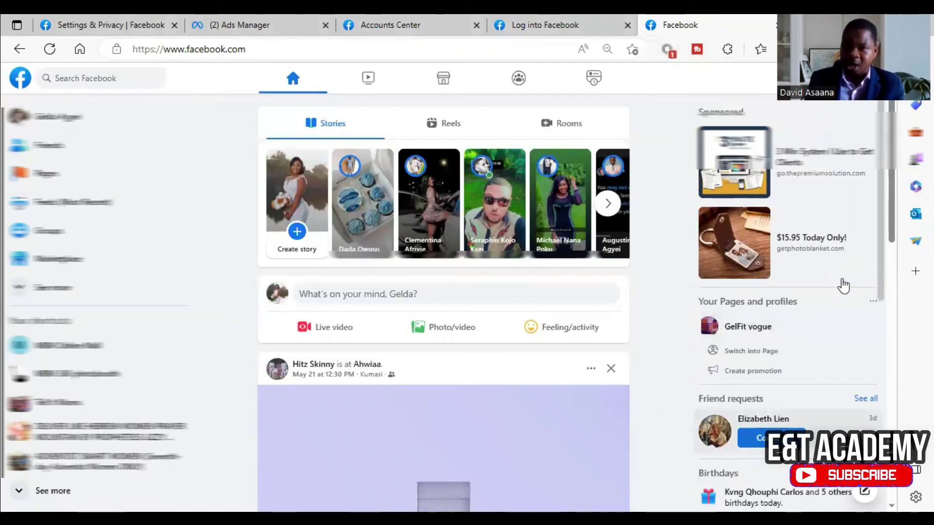
pyautogui.click(870, 78)
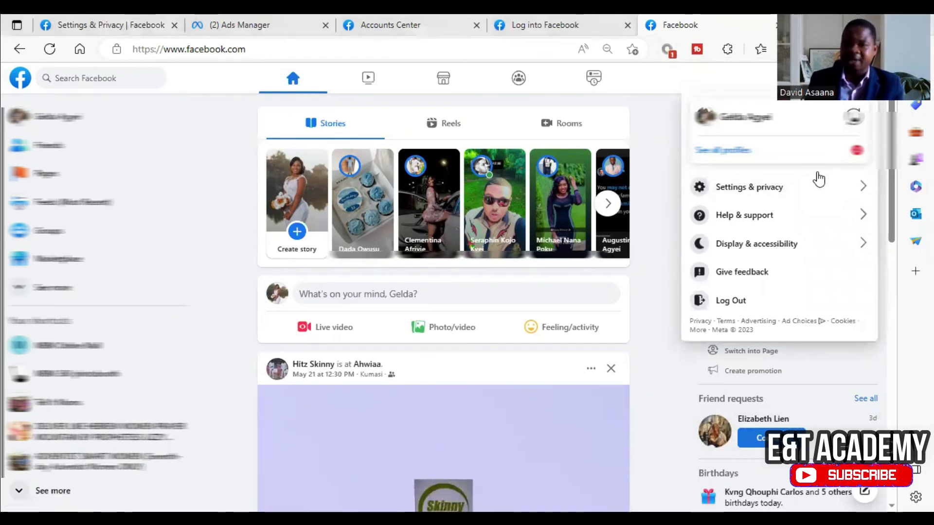
pyautogui.click(760, 303)
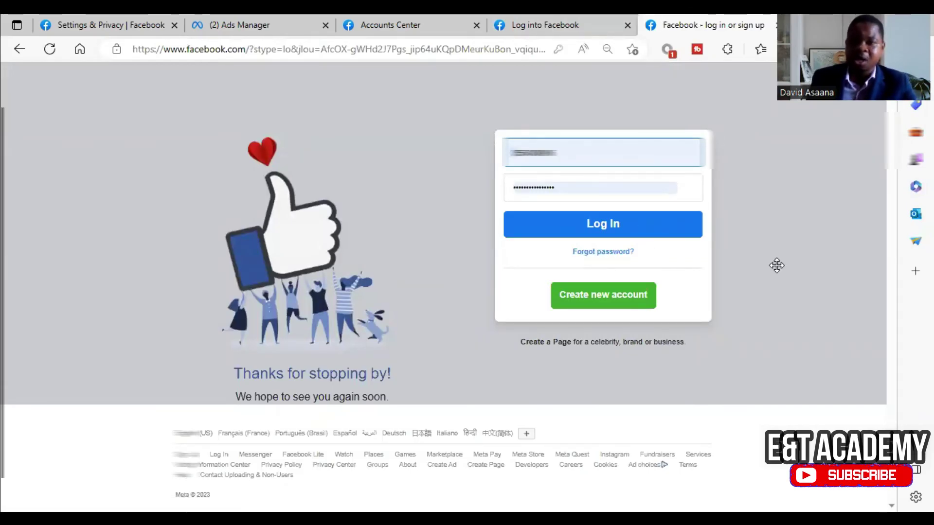
pyautogui.click(278, 144)
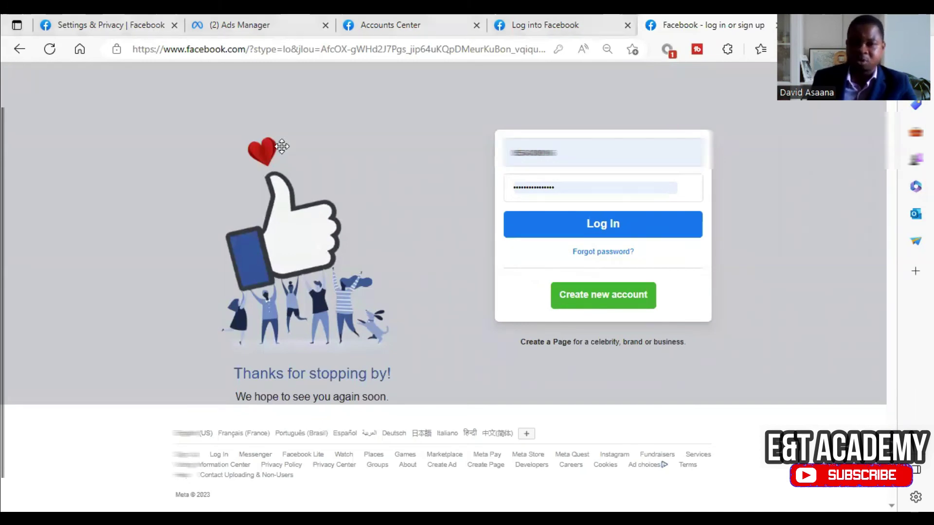